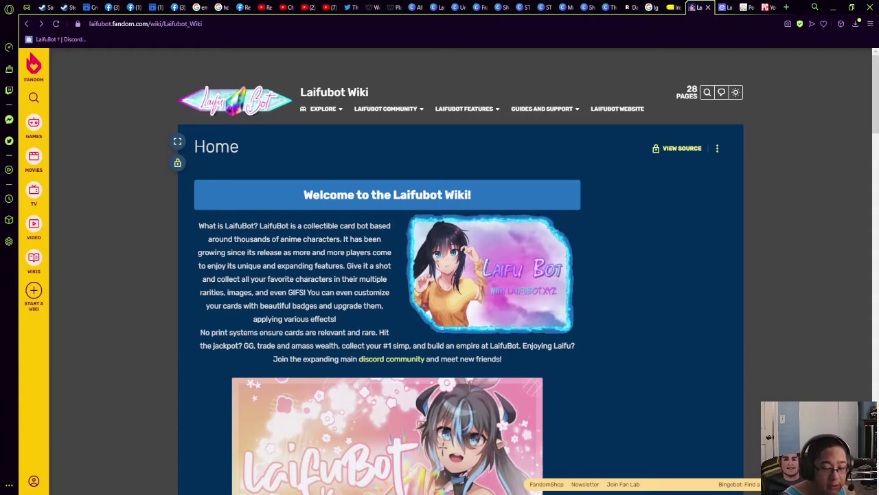
# Step: Look through the Laifubot Wiki home page, from the introduction to the Directory of guide sections
pyautogui.scroll(-2, 440, 275)
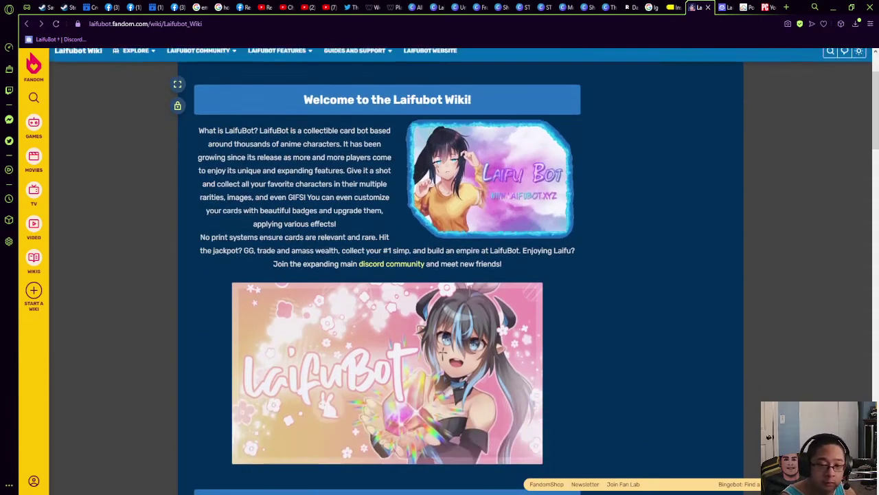
pyautogui.scroll(-2, 387, 274)
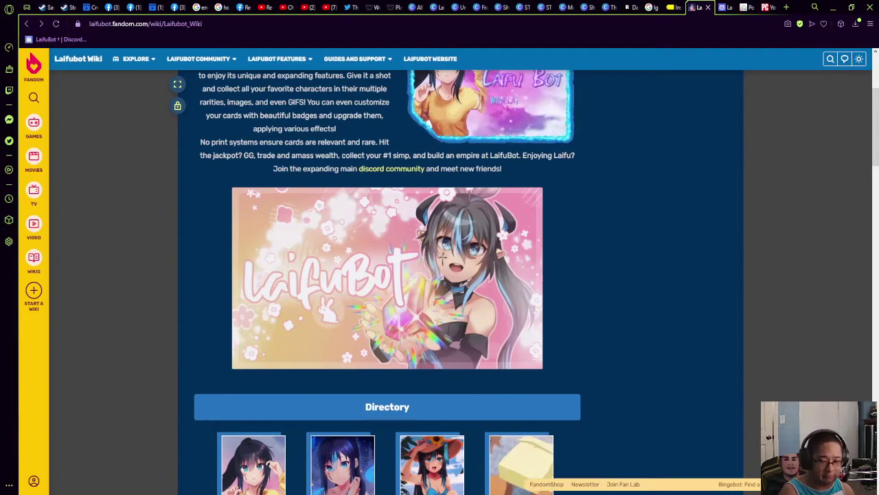
pyautogui.scroll(-3, 801, 255)
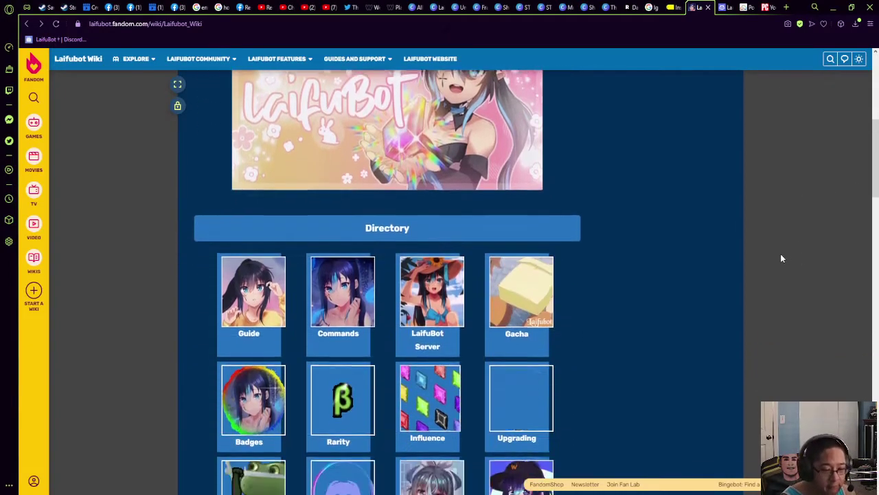
pyautogui.scroll(-1, 781, 259)
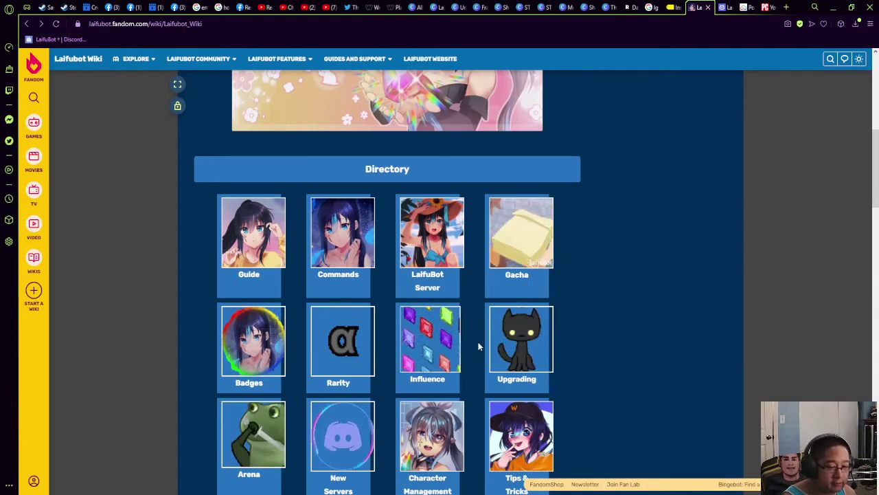
pyautogui.scroll(-1, 479, 346)
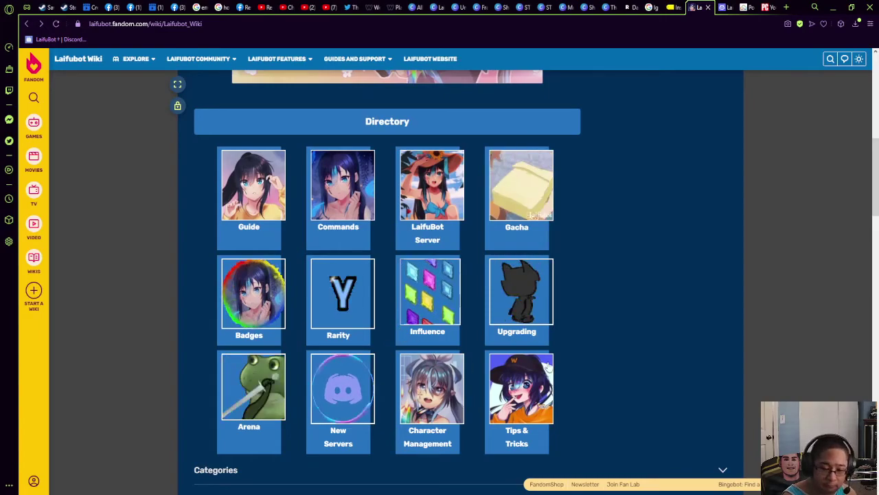
pyautogui.scroll(1, 621, 355)
pyautogui.scroll(-1, 621, 354)
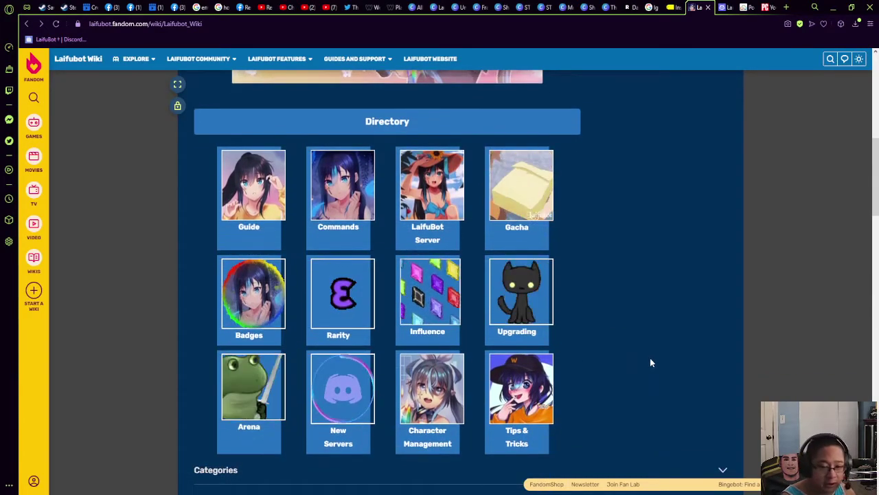
pyautogui.scroll(2, 652, 363)
pyautogui.scroll(-1, 652, 363)
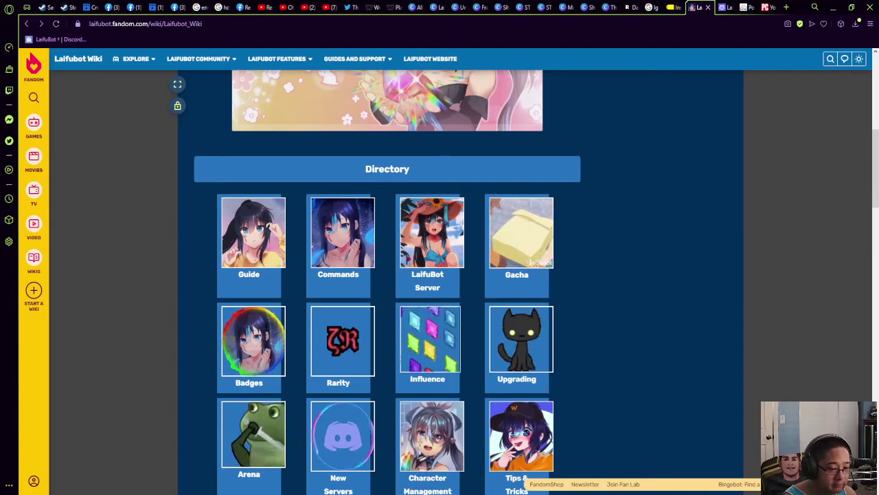
# Step: Switch to Discord and read the l.start account creation message in the LifuBot Tutorials general channel
pyautogui.hotkey('alt', 'Tab')
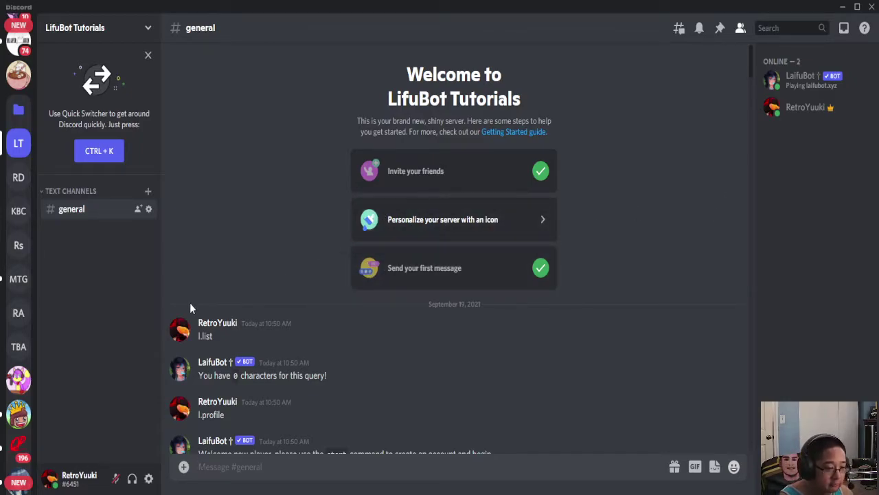
pyautogui.scroll(-1, 191, 306)
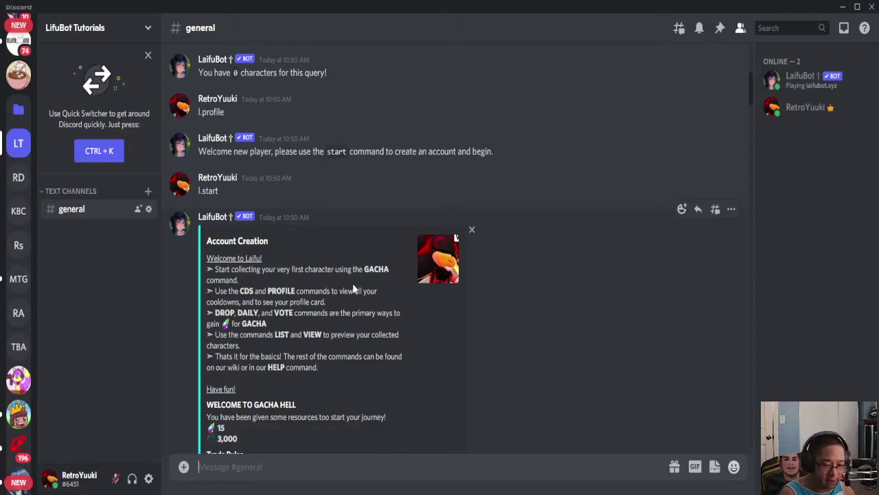
pyautogui.scroll(-2, 333, 303)
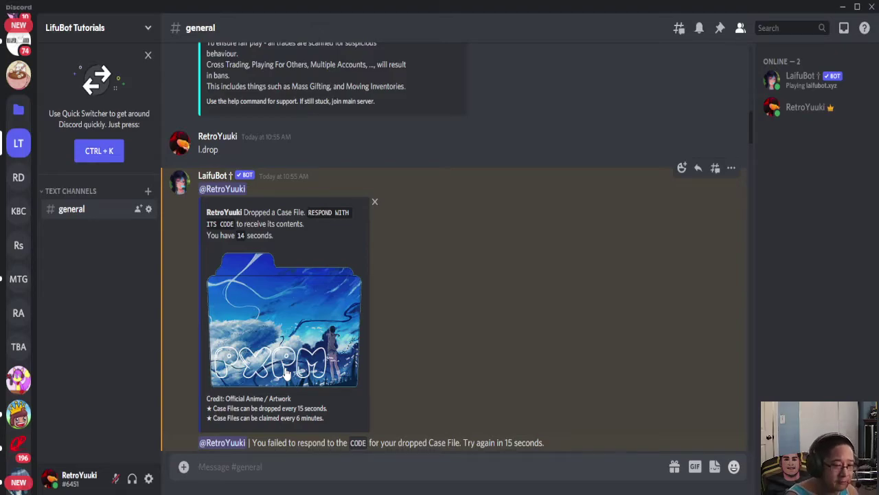
# Step: Review the l.drop exchanges in the channel history, including the case file images and the code replies
pyautogui.write('l.drop')
pyautogui.press('Return')
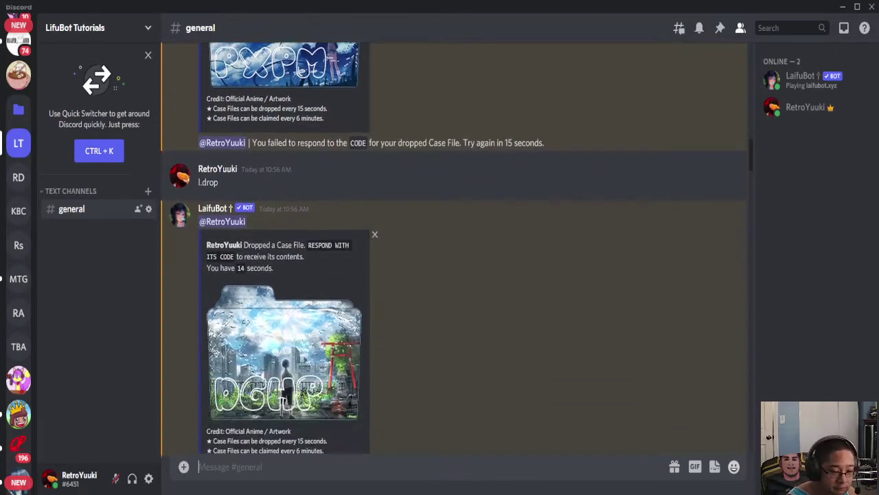
pyautogui.write('l.dghp')
pyautogui.press('Return')
pyautogui.write('l.drop')
pyautogui.press('Return')
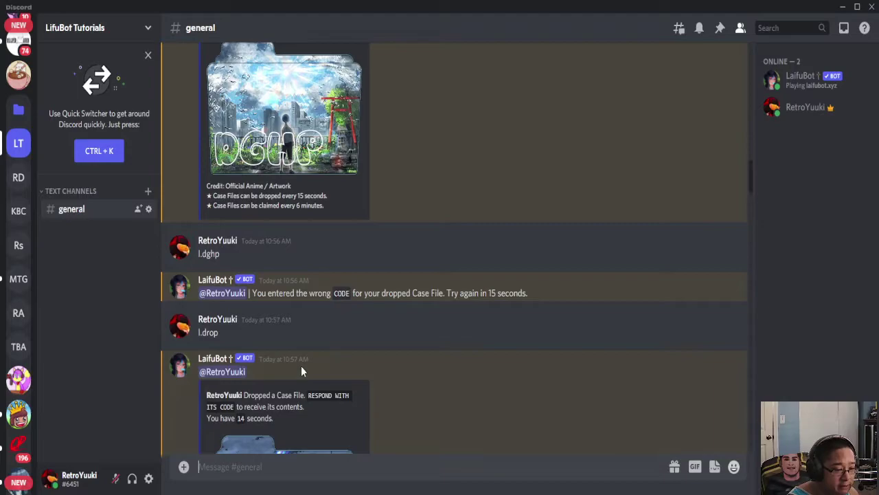
pyautogui.write('zsro')
pyautogui.press('Return')
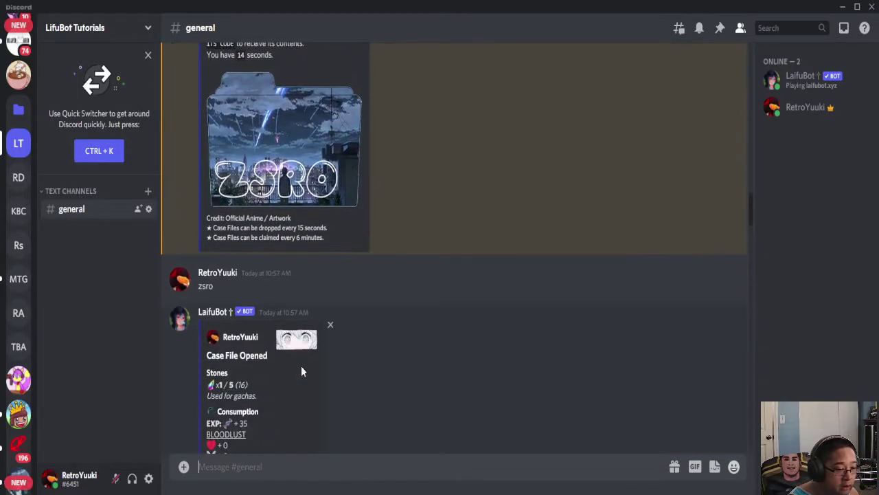
# Step: Examine the l.daily exchange and its claimed rewards, arena update and notice board
pyautogui.write('l.daily')
pyautogui.press('Return')
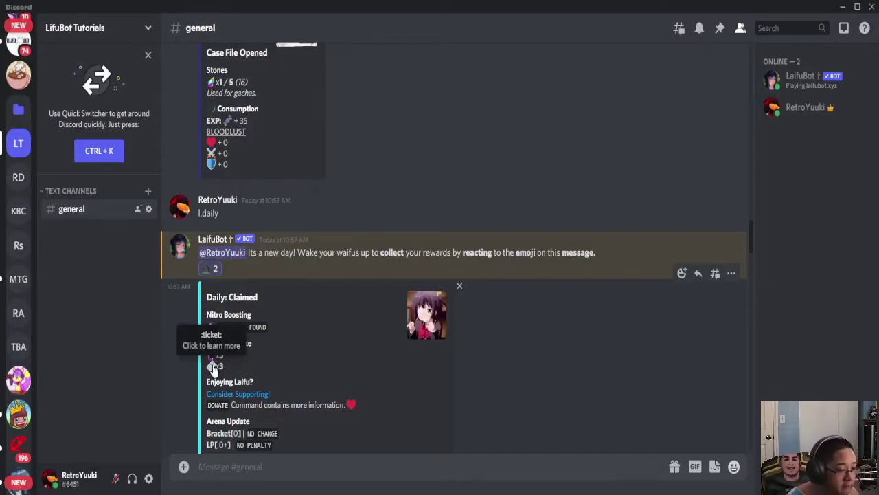
pyautogui.scroll(-2, 330, 331)
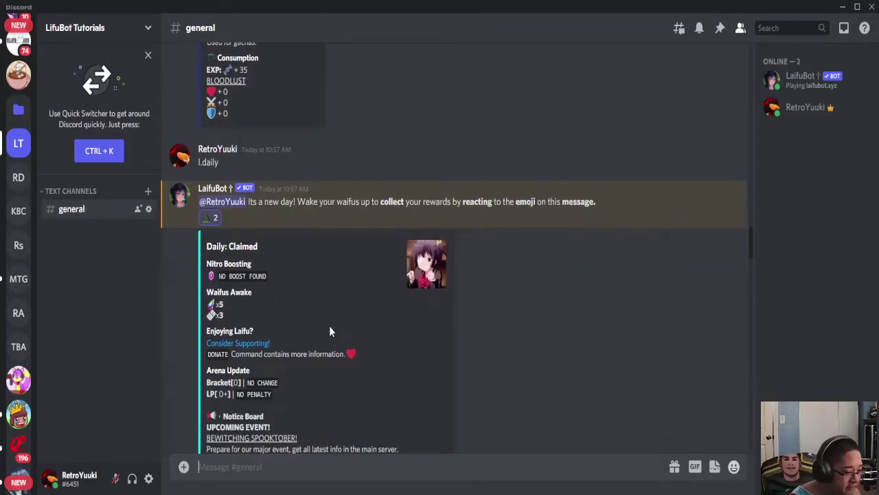
pyautogui.scroll(1, 329, 331)
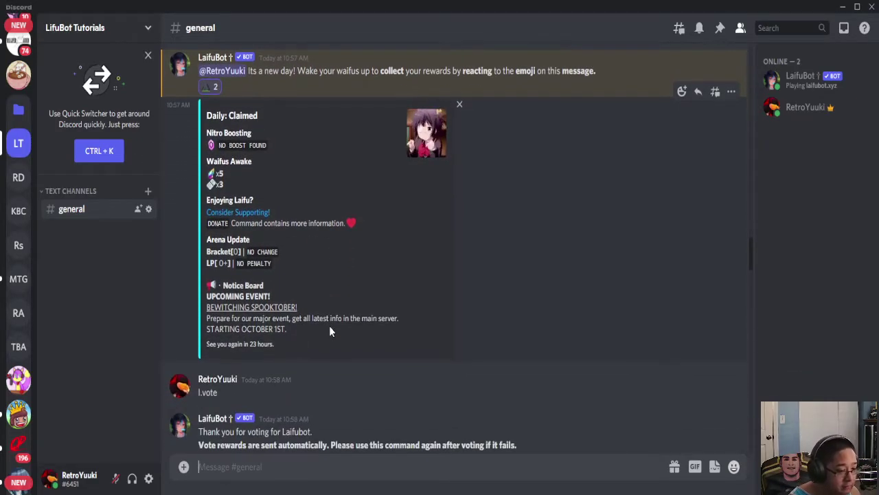
pyautogui.scroll(1, 330, 328)
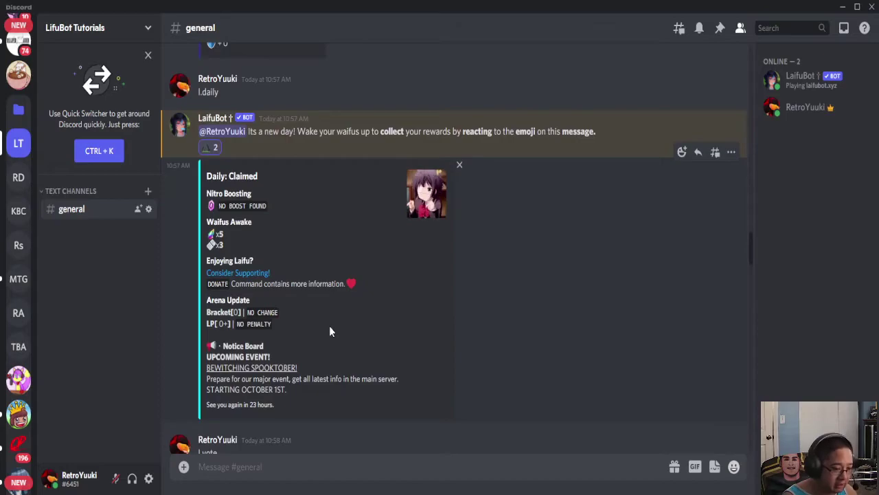
# Step: Review the l.vote exchanges, including the reward list, voting link and vote cooldown
pyautogui.scroll(-2, 330, 332)
pyautogui.scroll(-1, 329, 332)
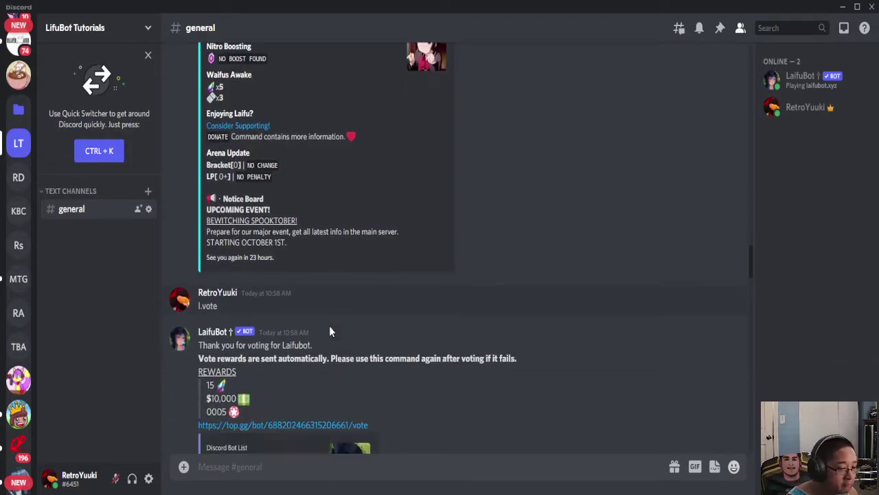
pyautogui.scroll(-1, 330, 330)
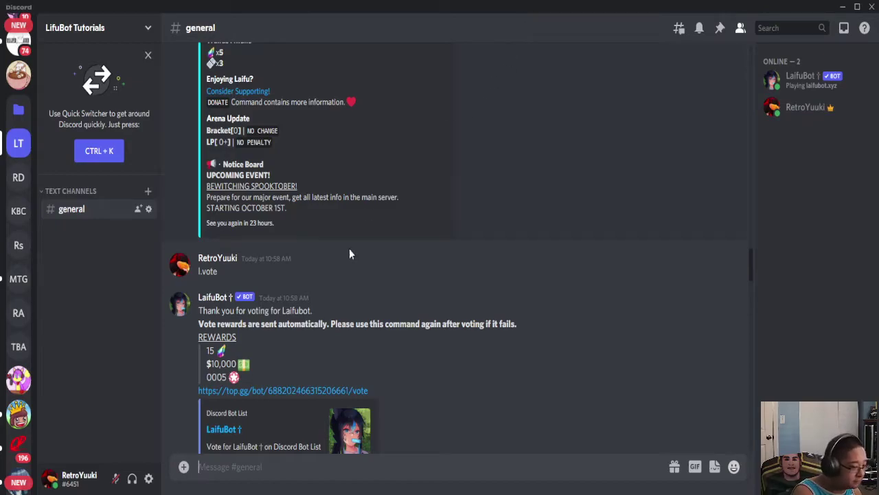
pyautogui.scroll(-2, 363, 310)
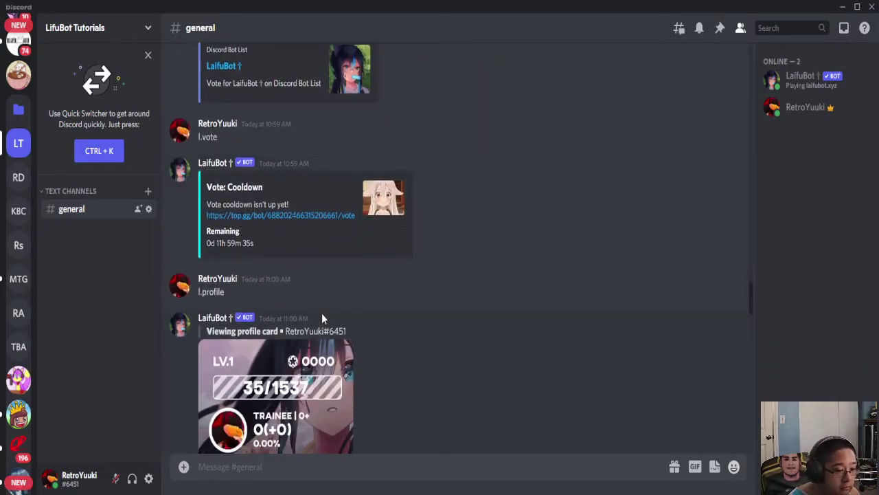
pyautogui.scroll(4, 323, 315)
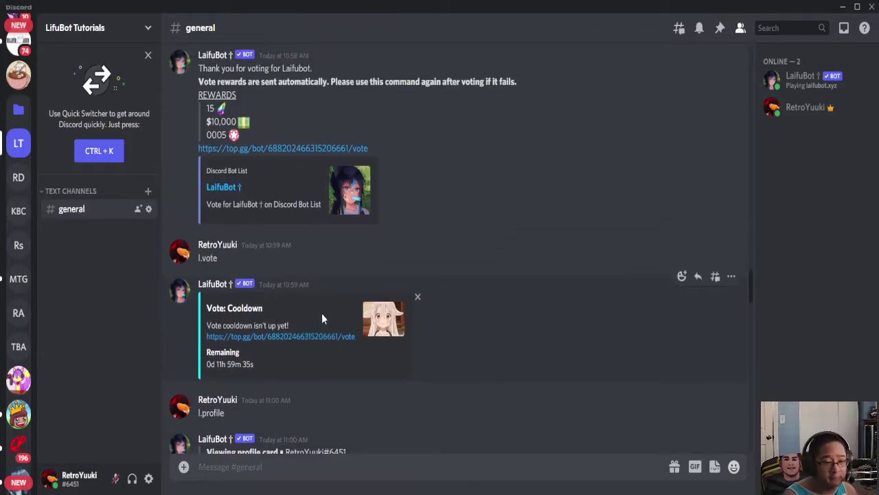
# Step: Review the l.profile card and the l.view and l.gacha exchanges that follow it
pyautogui.scroll(-8, 323, 317)
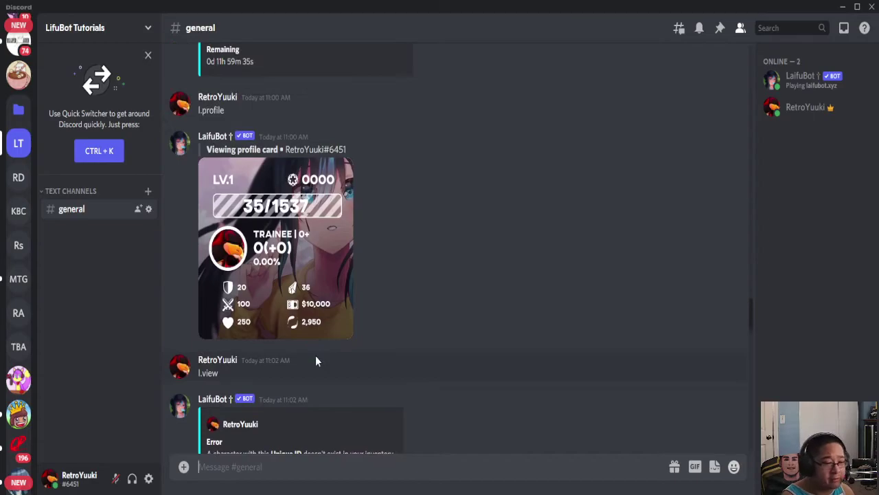
pyautogui.scroll(-3, 359, 363)
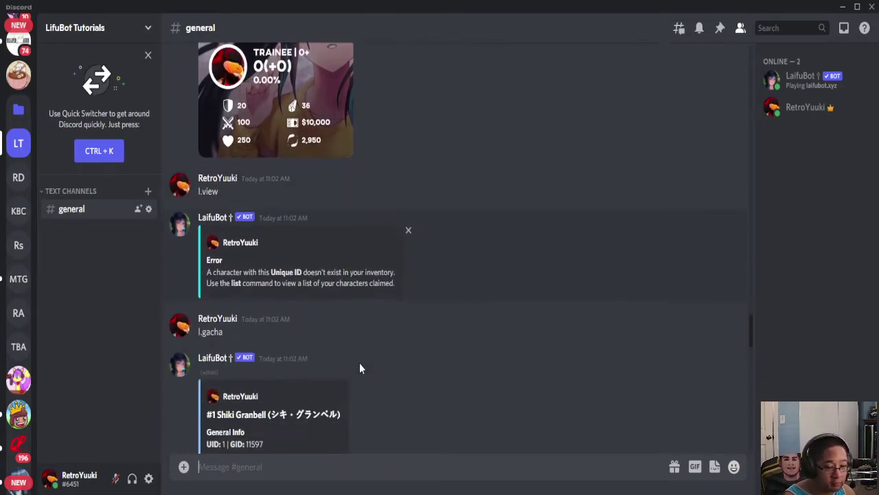
pyautogui.scroll(-3, 339, 338)
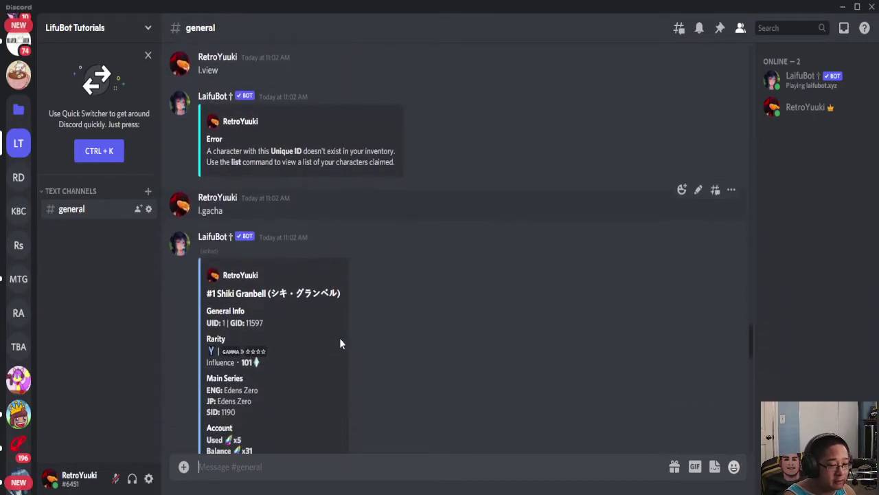
pyautogui.scroll(3, 339, 337)
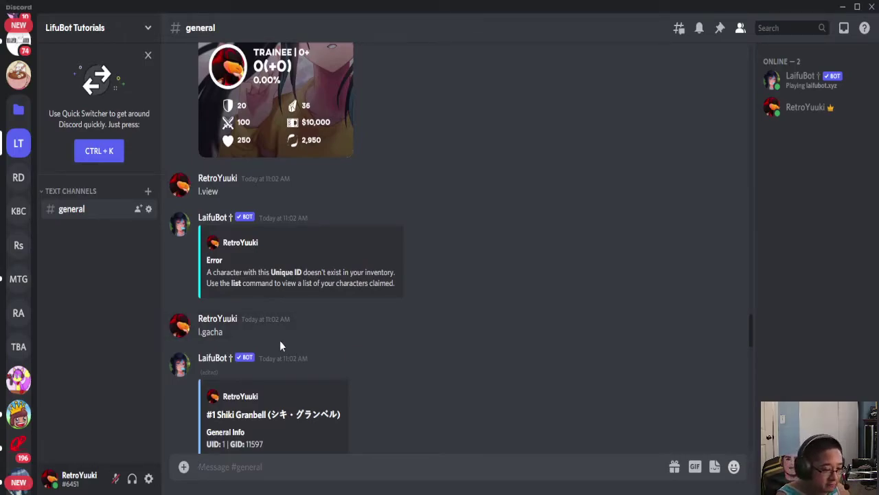
# Step: Examine the Shiki Granbell gacha card, covering its IDs, rarity, influence, main series, account details and artwork
pyautogui.scroll(-2, 279, 338)
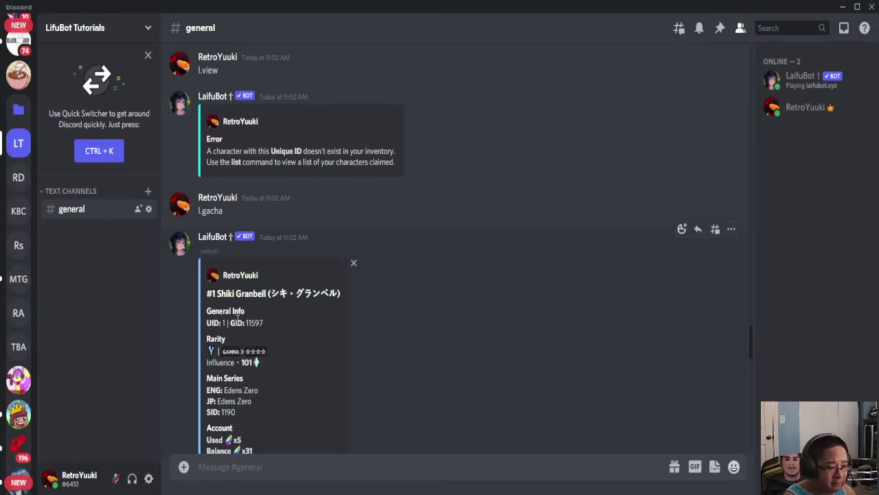
pyautogui.scroll(-2, 278, 310)
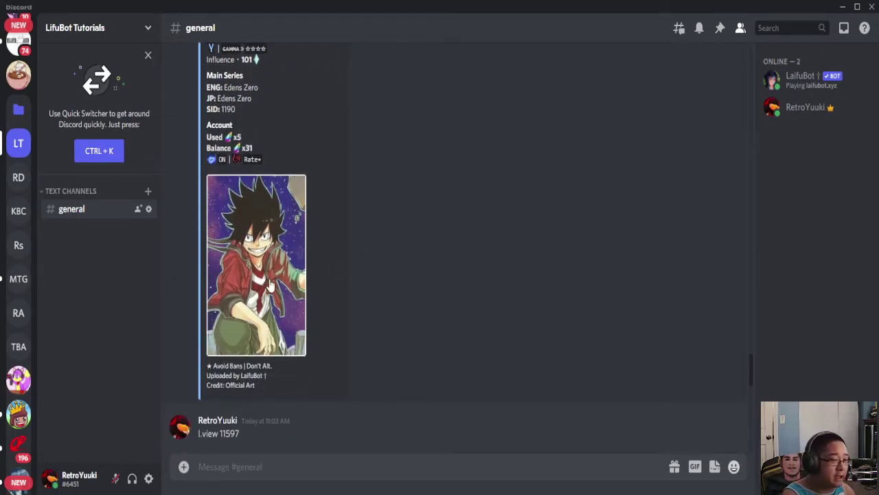
pyautogui.scroll(2, 270, 284)
pyautogui.scroll(-2, 270, 284)
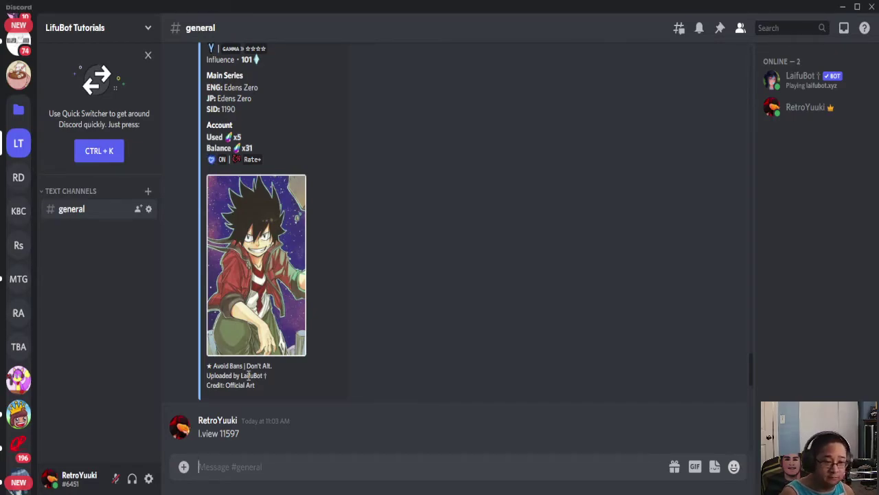
pyautogui.scroll(5, 326, 364)
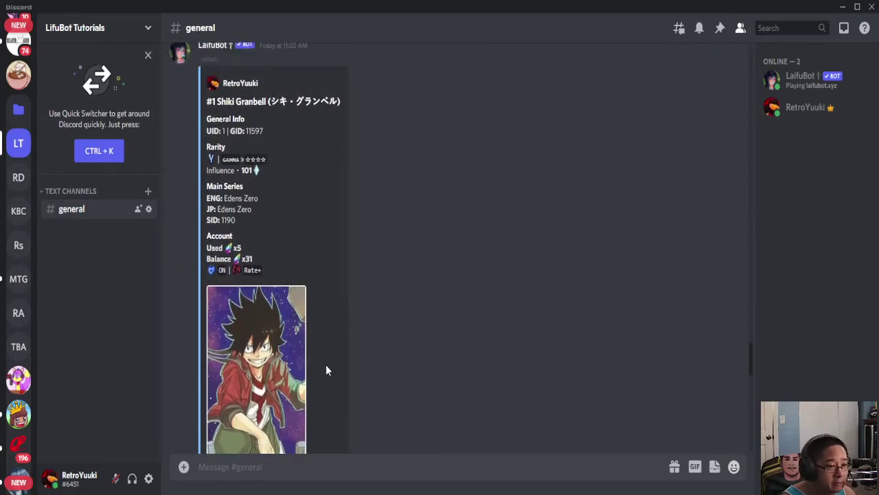
# Step: Compare the UID and GID on the gacha card with the l.view 11597 and l.view 1 exchanges
pyautogui.scroll(3, 326, 370)
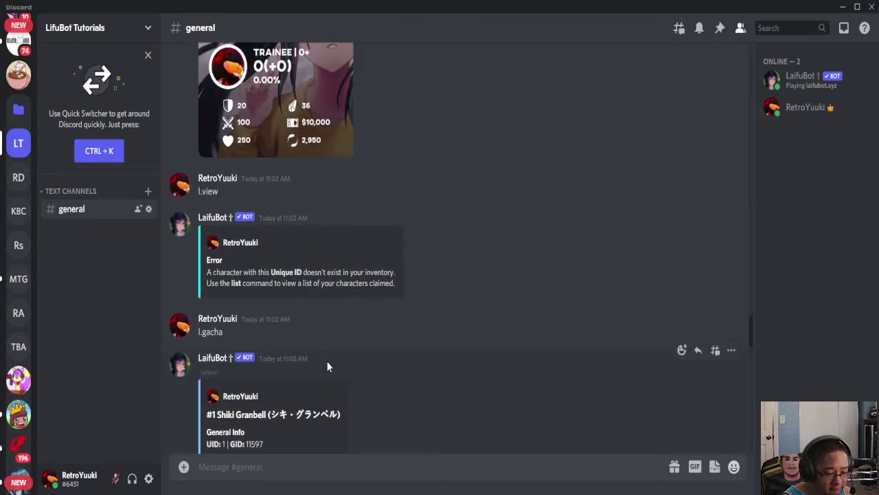
pyautogui.scroll(-9, 329, 357)
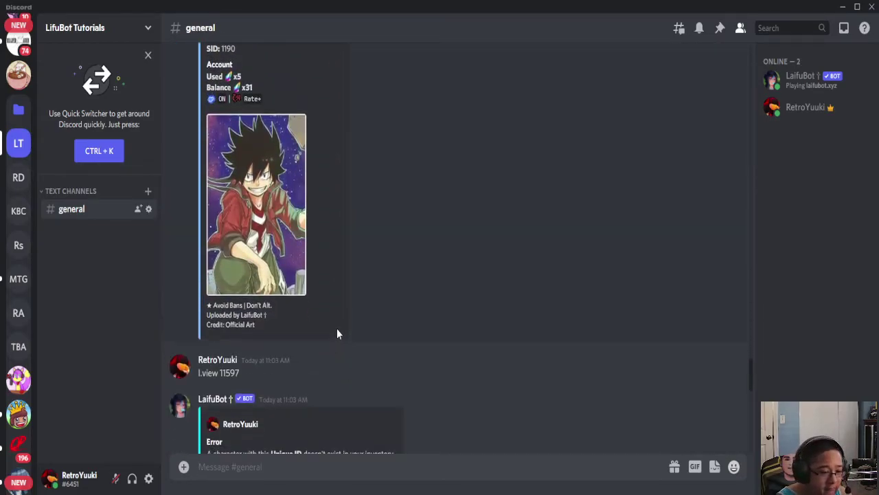
pyautogui.scroll(-3, 337, 334)
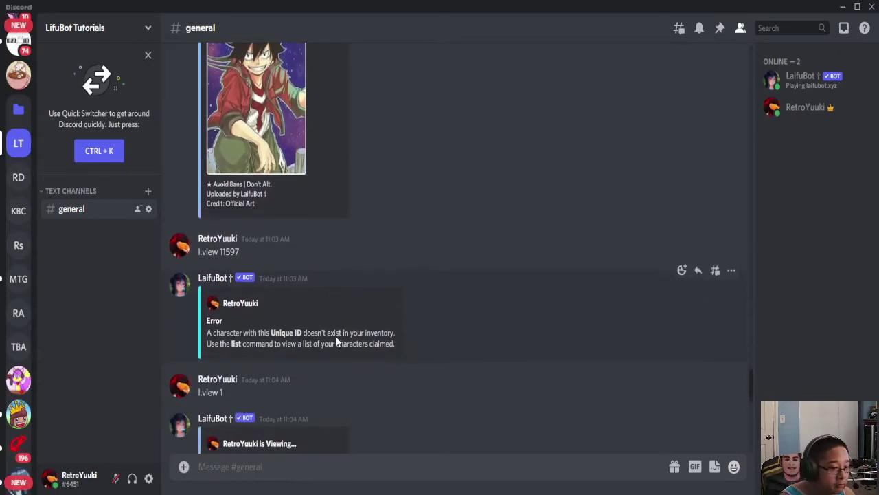
pyautogui.scroll(8, 232, 379)
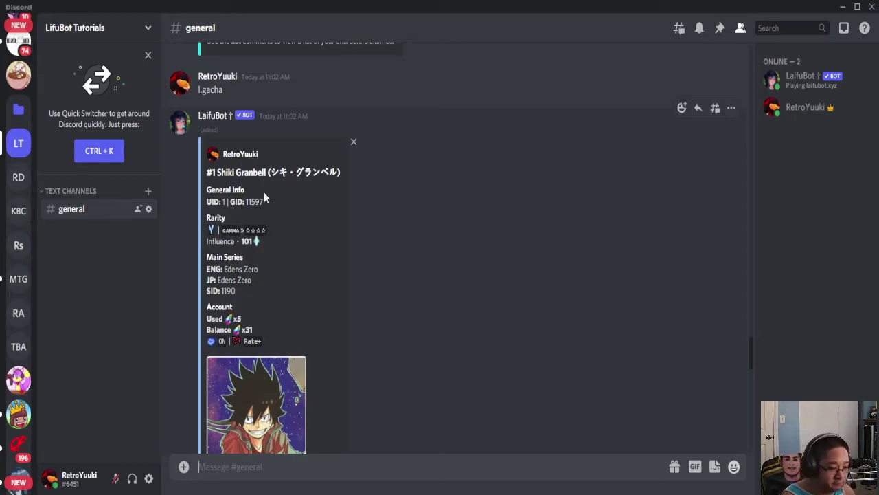
pyautogui.scroll(-8, 263, 191)
pyautogui.scroll(-4, 264, 192)
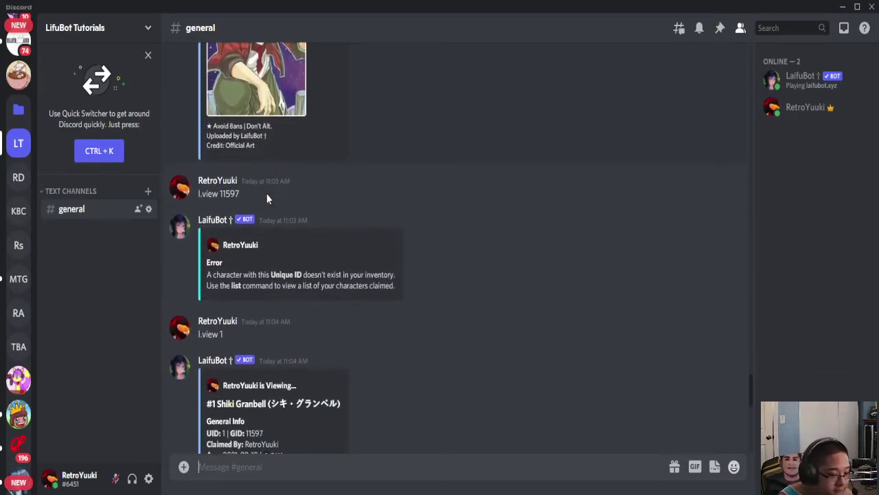
pyautogui.scroll(-3, 267, 275)
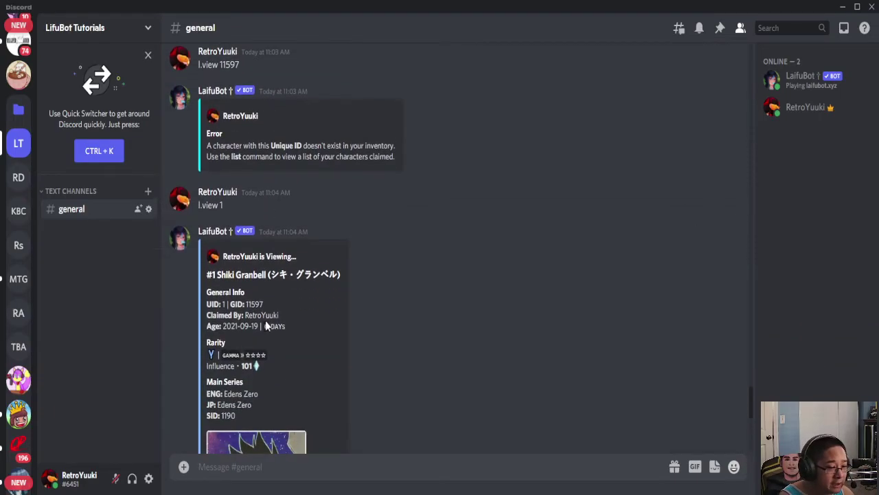
# Step: Examine the l.view 1 character card with its artwork and credits, and the l.list collection exchange below it
pyautogui.scroll(-3, 268, 289)
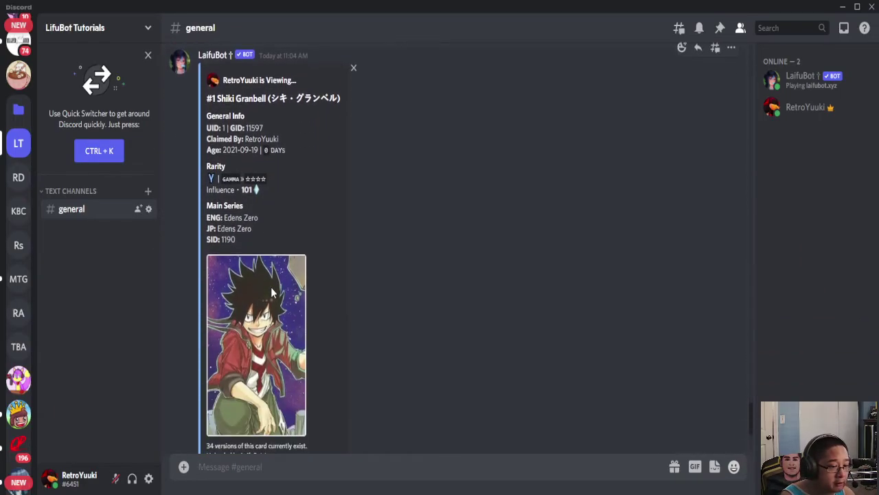
pyautogui.scroll(-2, 272, 292)
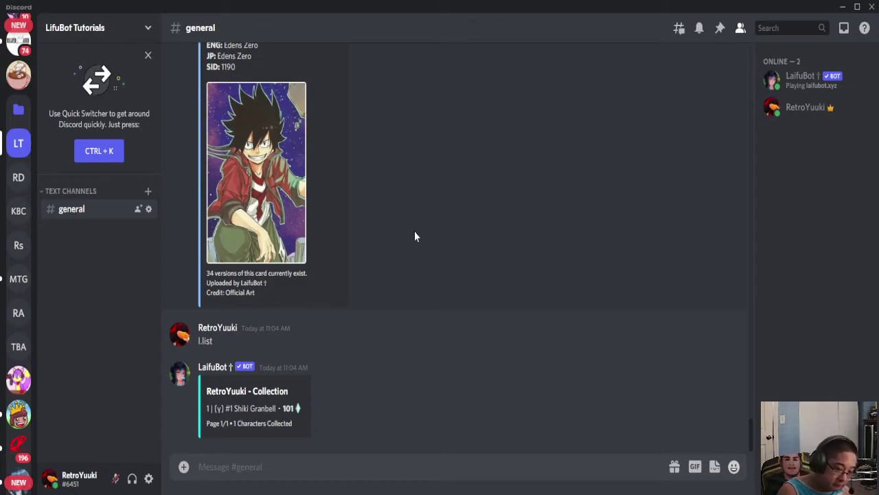
# Step: Go back to the earlier l.drop exchanges and examine the Case File codes, response time limit, and drop and claim cooldowns
pyautogui.scroll(10, 414, 231)
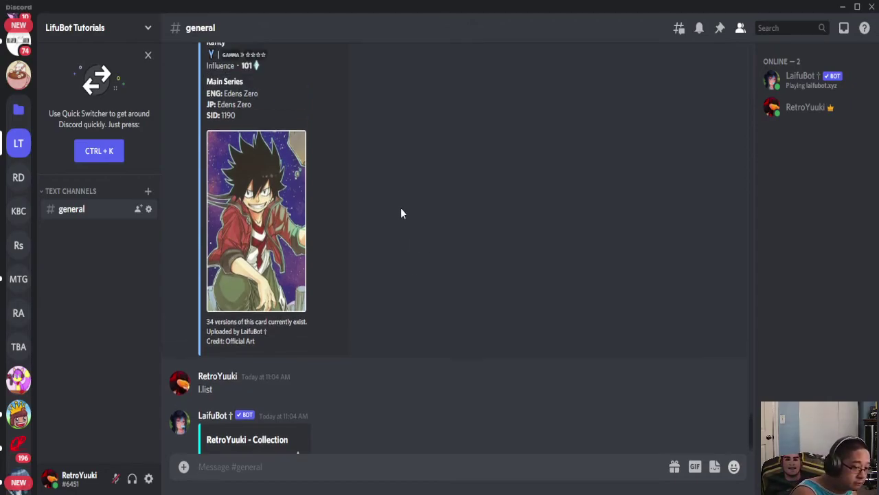
pyautogui.scroll(20, 404, 229)
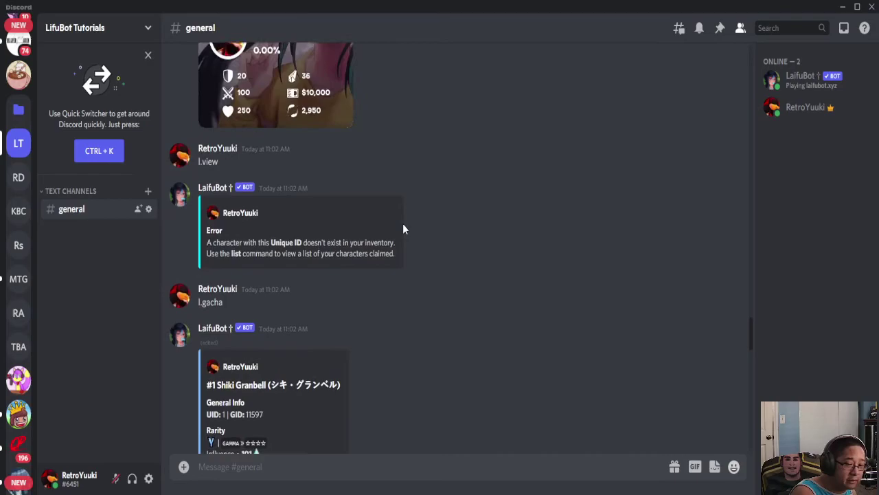
pyautogui.scroll(15, 403, 228)
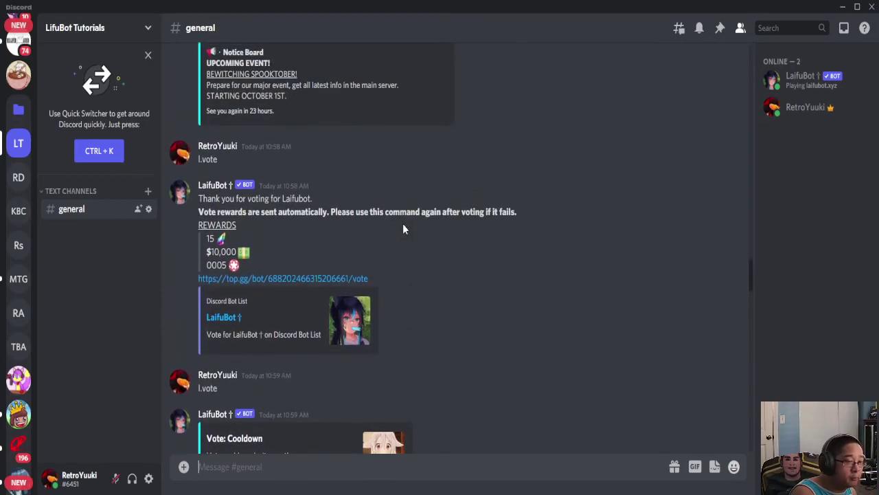
pyautogui.scroll(10, 404, 228)
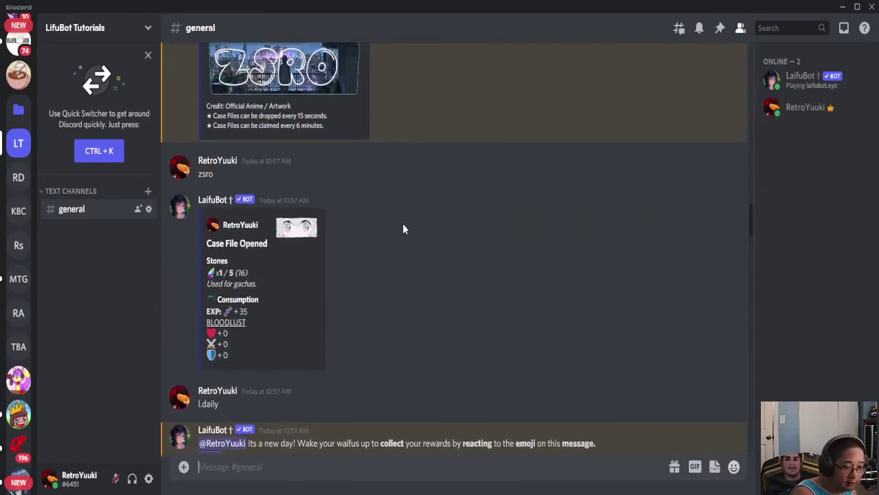
pyautogui.scroll(12, 403, 229)
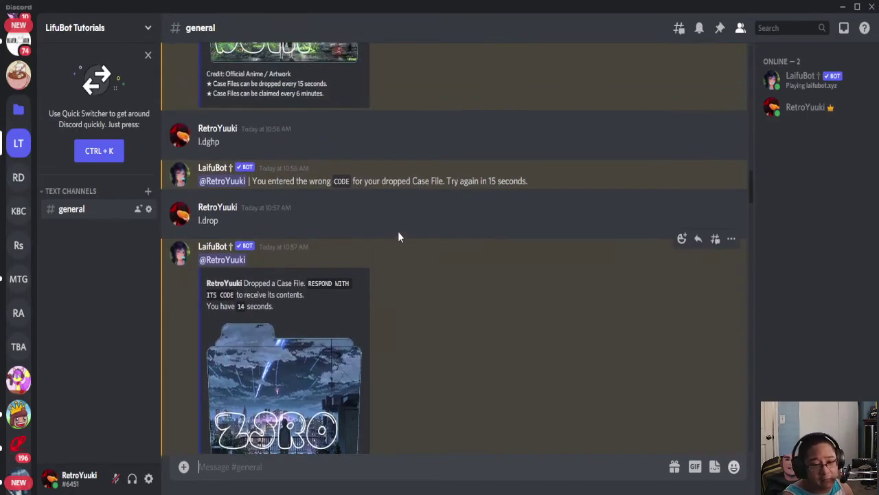
pyautogui.scroll(-4, 398, 237)
pyautogui.scroll(8, 398, 237)
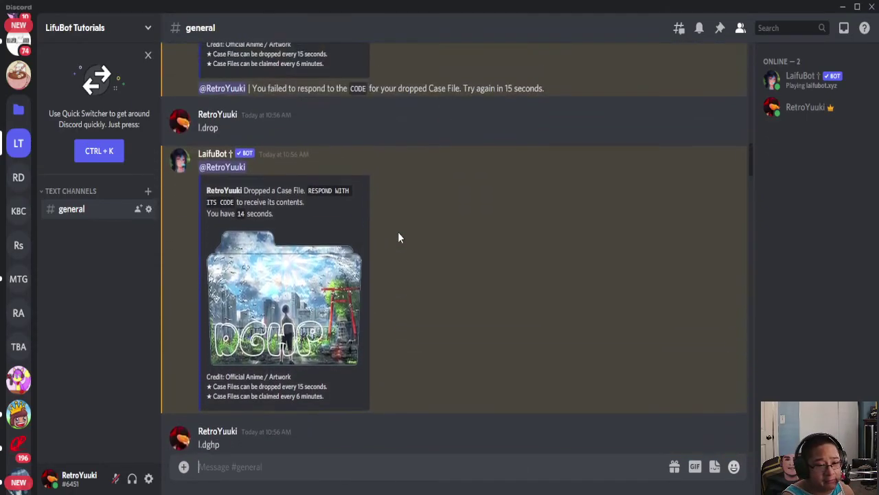
pyautogui.scroll(7, 398, 237)
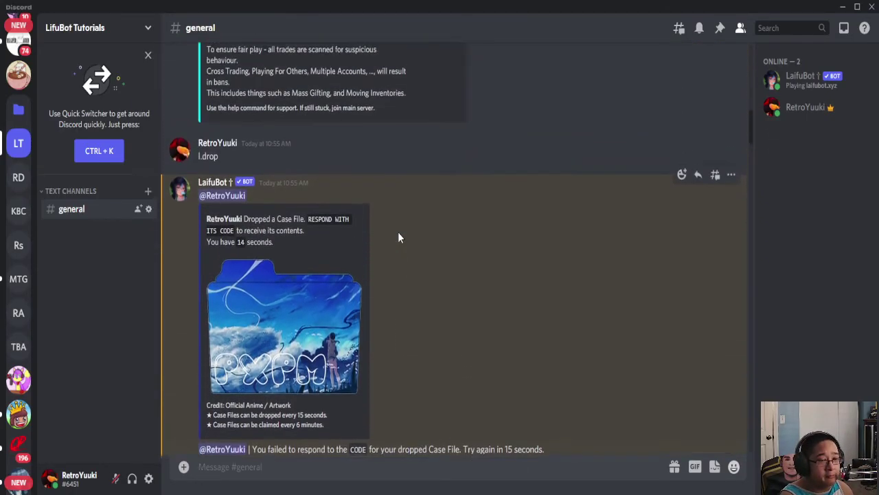
pyautogui.scroll(-5, 398, 238)
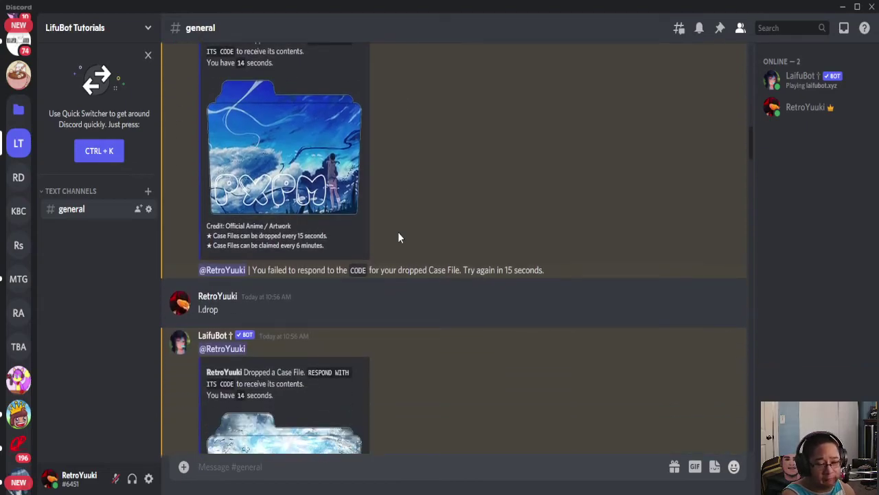
pyautogui.scroll(-3, 398, 237)
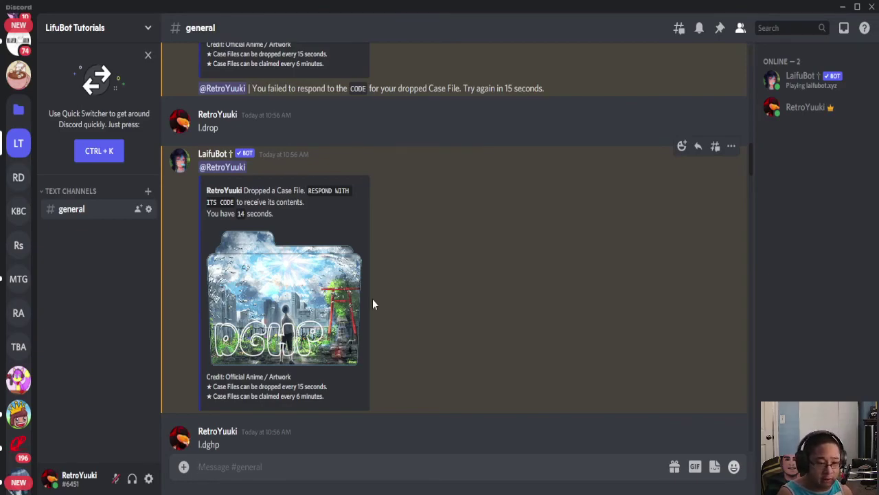
pyautogui.scroll(3, 371, 288)
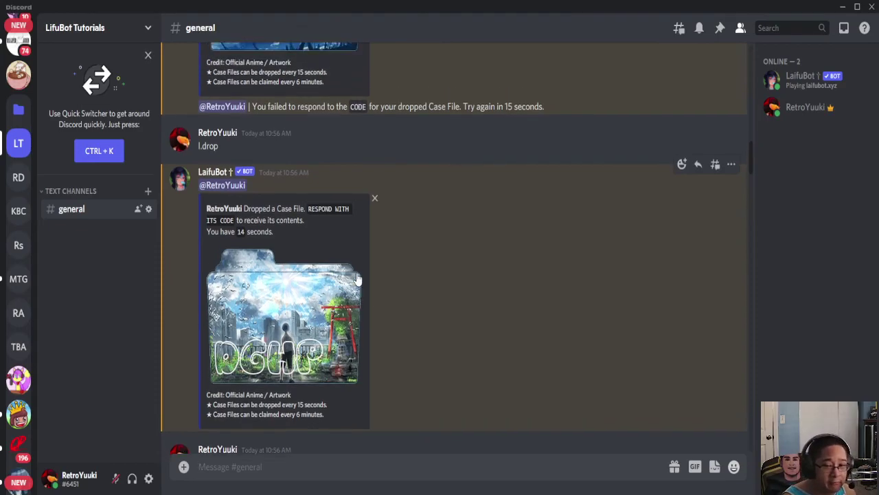